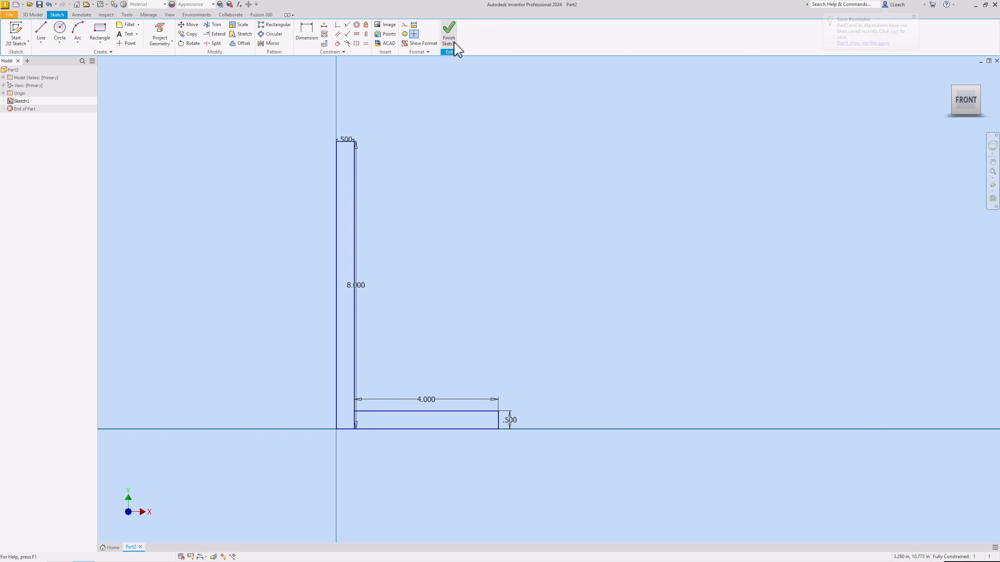
- Finish the L-shaped sketch and extrude both of its rectangular profiles symmetrically by a distance of 5 in
left_click(450, 35)
scroll(478, 313, "down", 4)
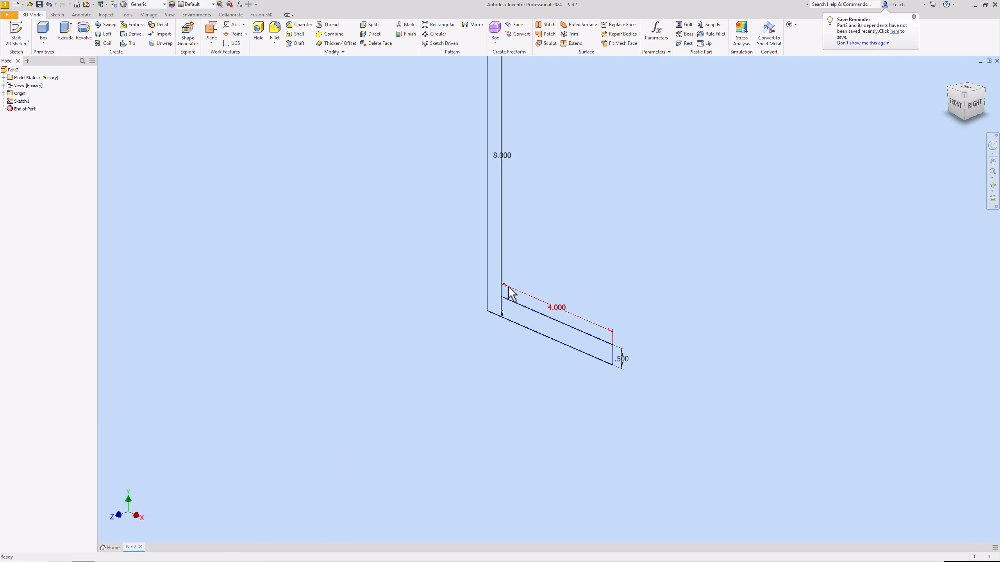
middle_click_drag(516, 277, 405, 355)
middle_click_drag(426, 268, 414, 278)
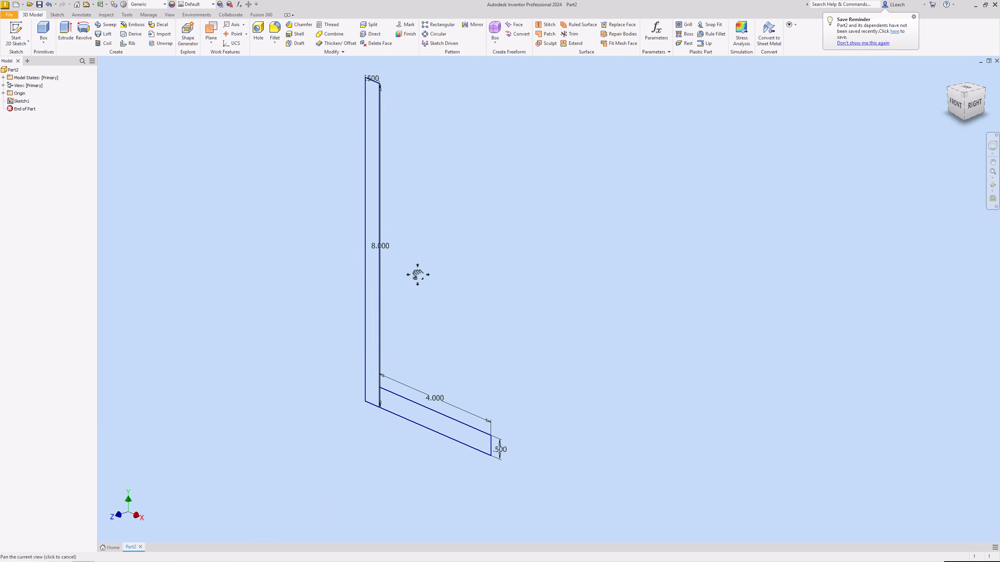
left_click(71, 32)
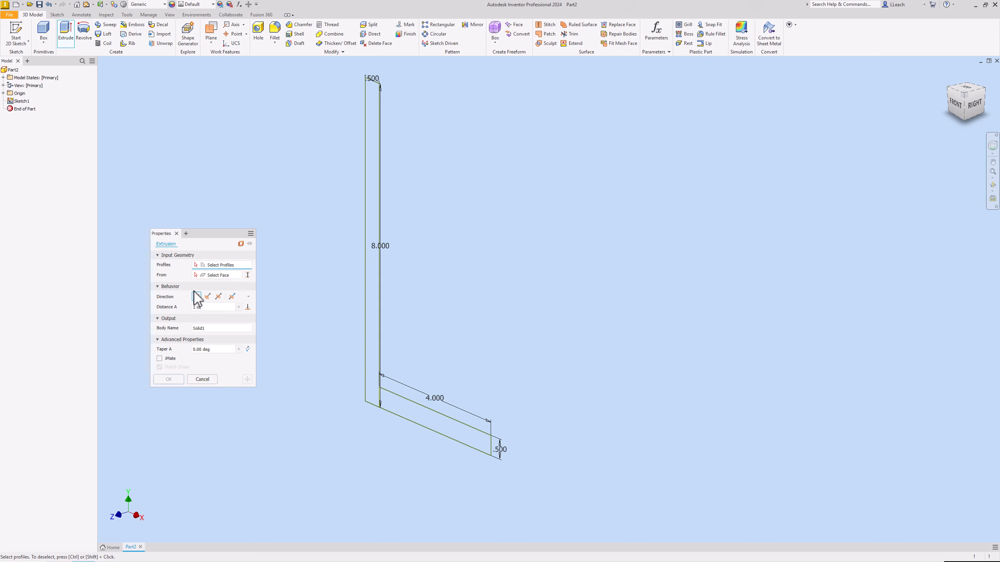
left_click_drag(205, 233, 195, 209)
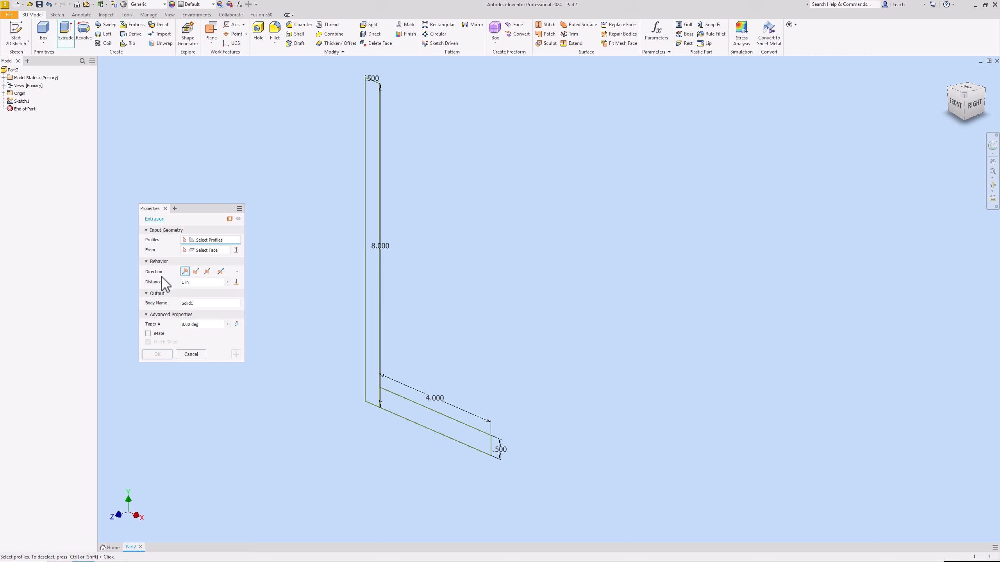
left_click(208, 271)
left_click(373, 291)
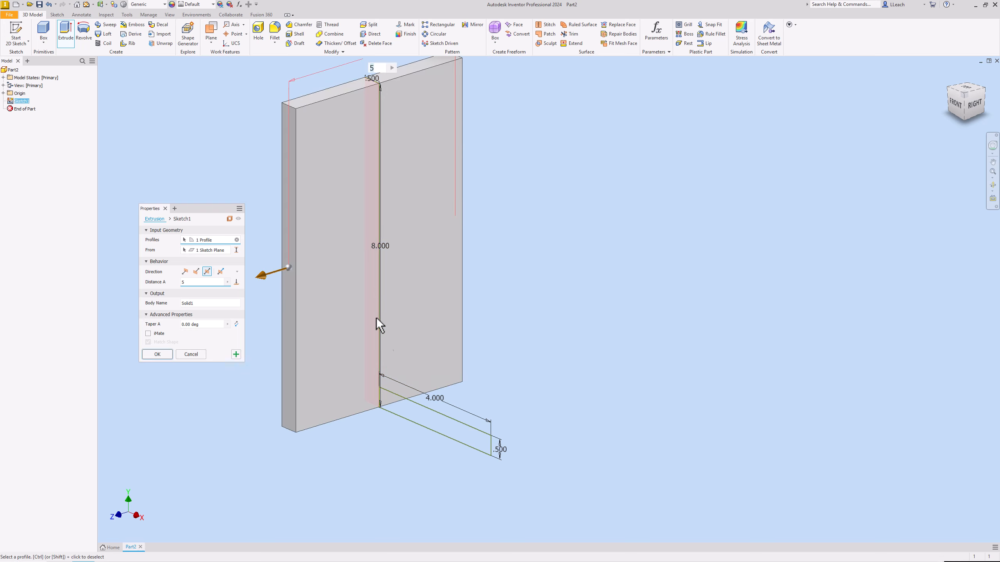
left_click(433, 424)
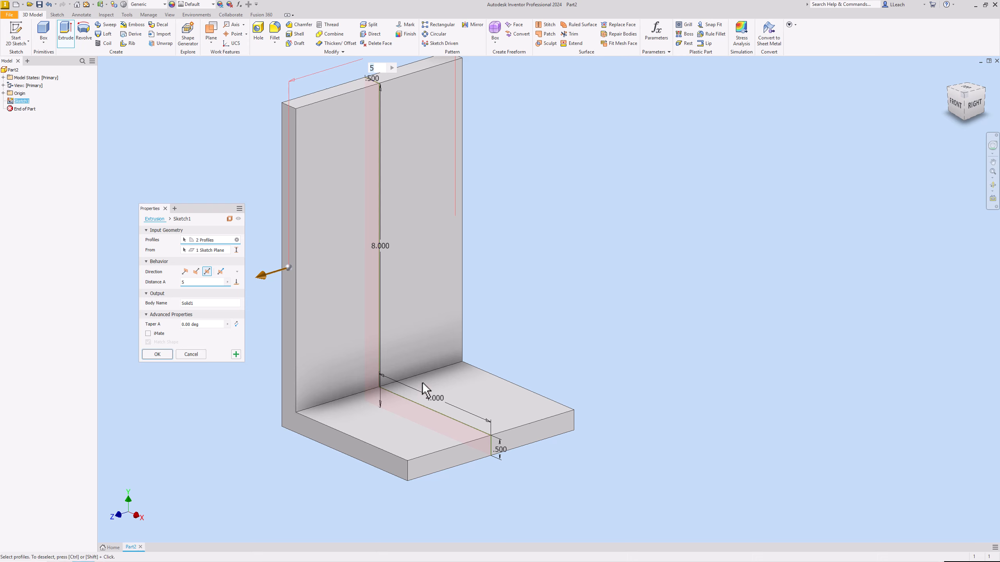
middle_click_drag(421, 382, 462, 358)
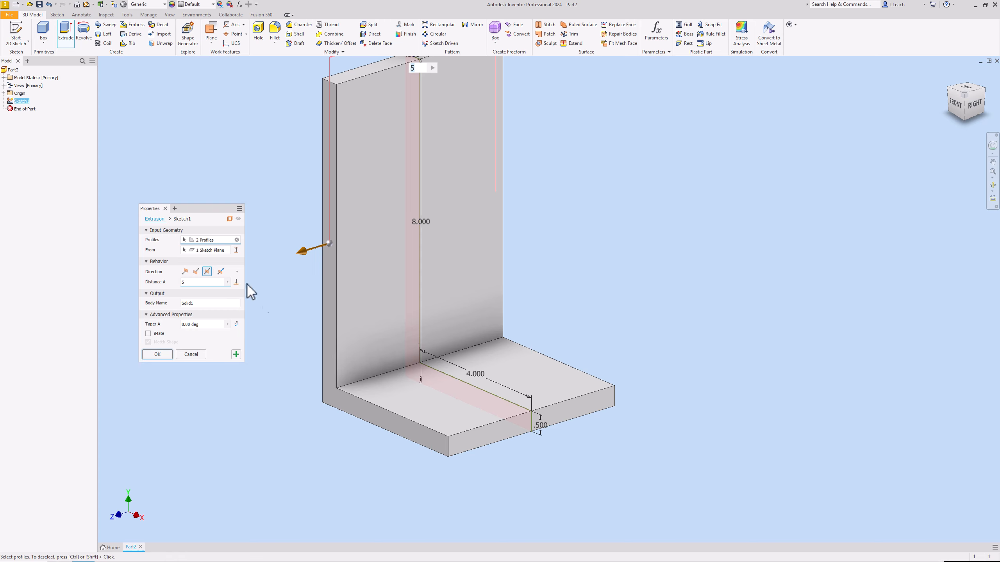
left_click(160, 355)
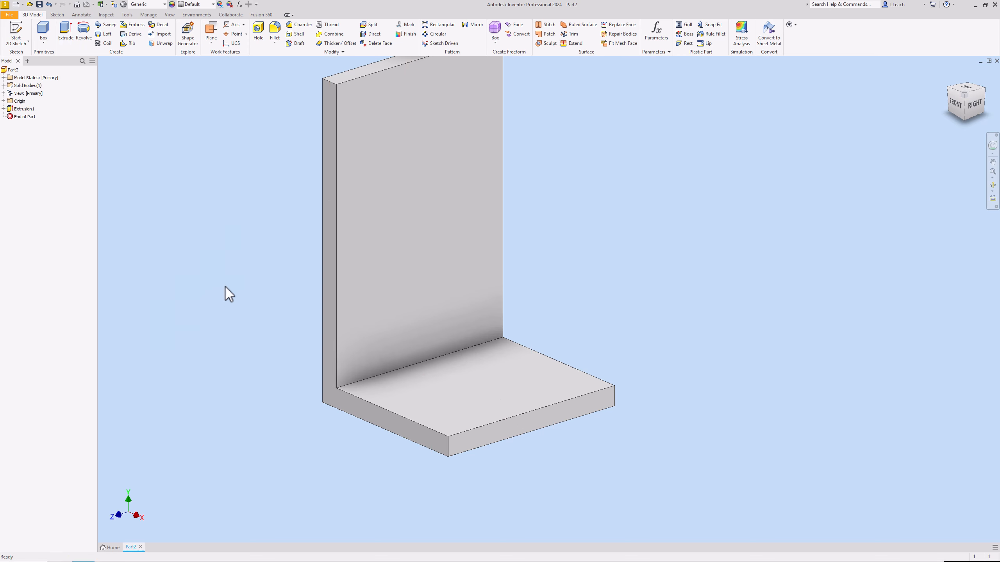
- Turn on the visibility of the XY origin plane through the middle of the bracket
middle_click_drag(238, 262, 219, 313)
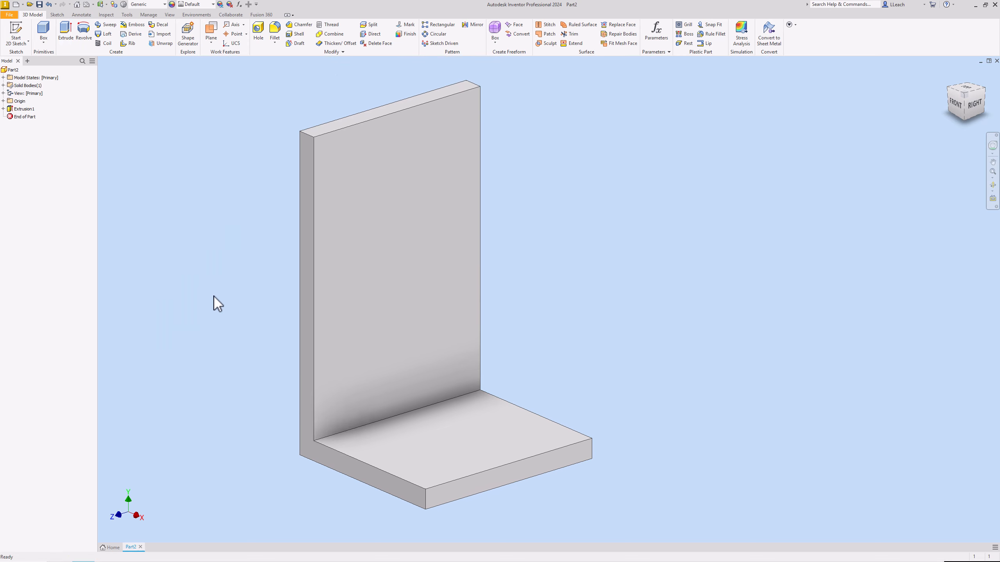
left_click(3, 101)
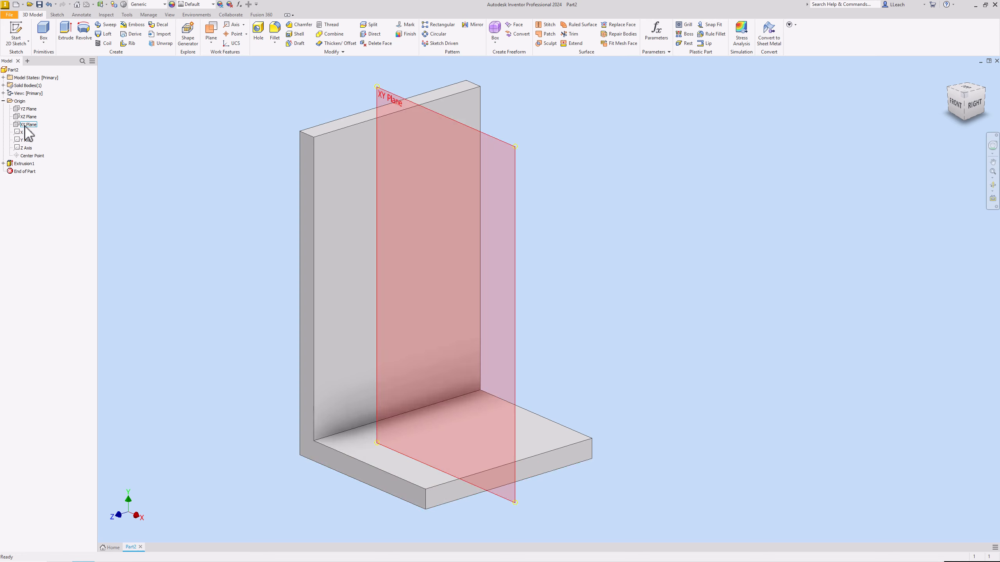
right_click(26, 125)
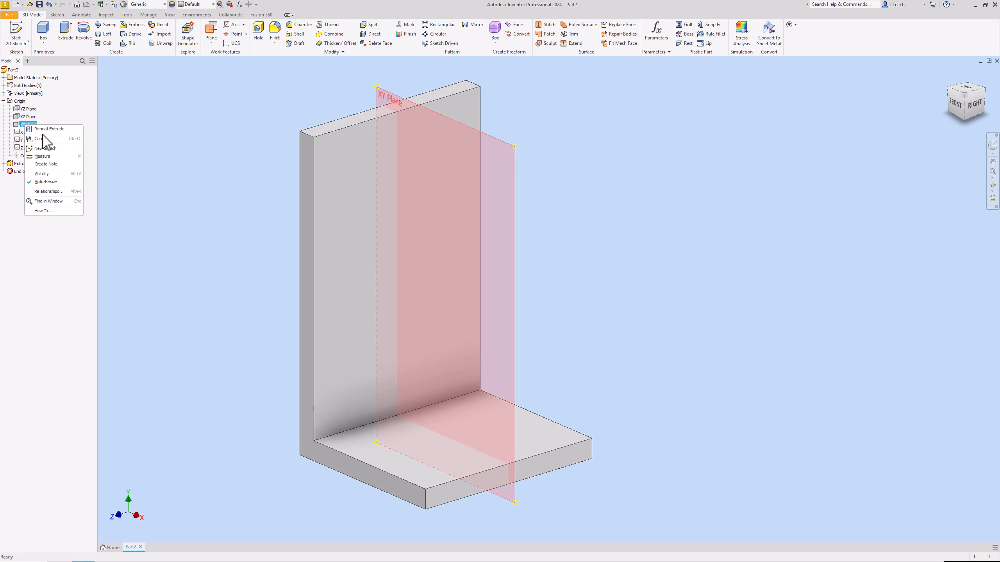
left_click(46, 174)
middle_click_drag(269, 160, 262, 152)
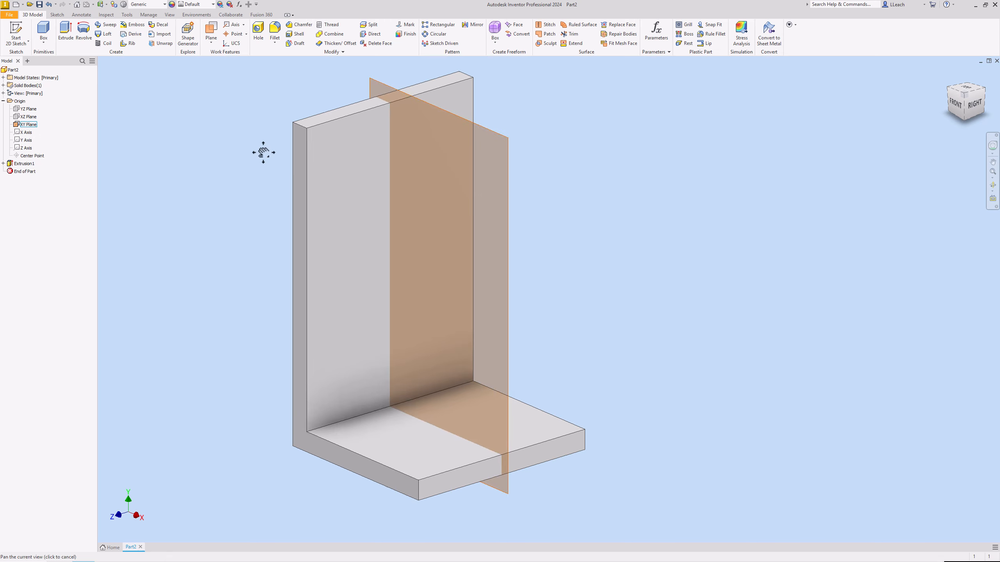
middle_click_drag(431, 202, 409, 208)
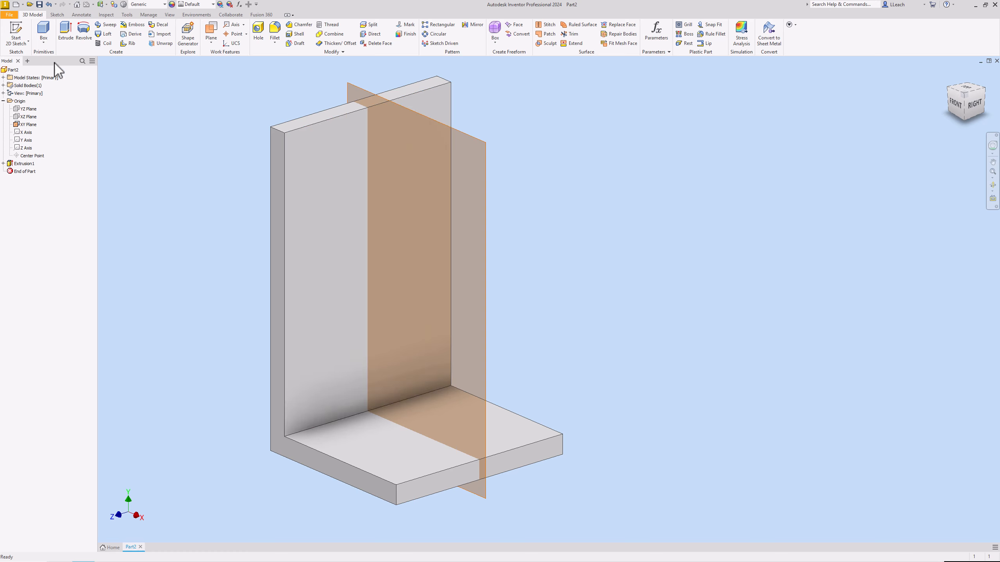
- Sketch one diagonal line on the XY plane from beside the upright's upper part to just above the base's outer end, and finish the sketch
left_click(16, 29)
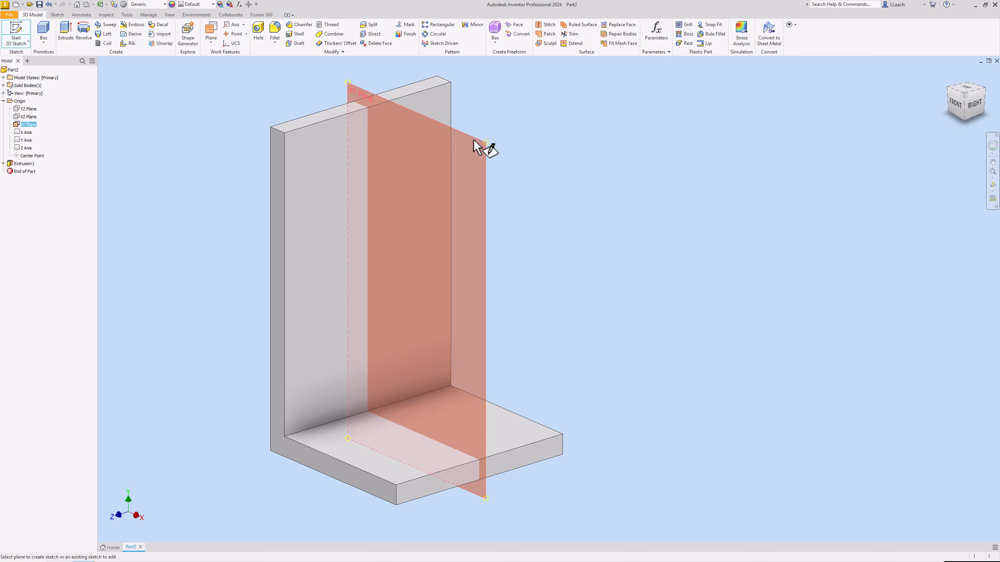
left_click(474, 141)
middle_click_drag(471, 163, 240, 316)
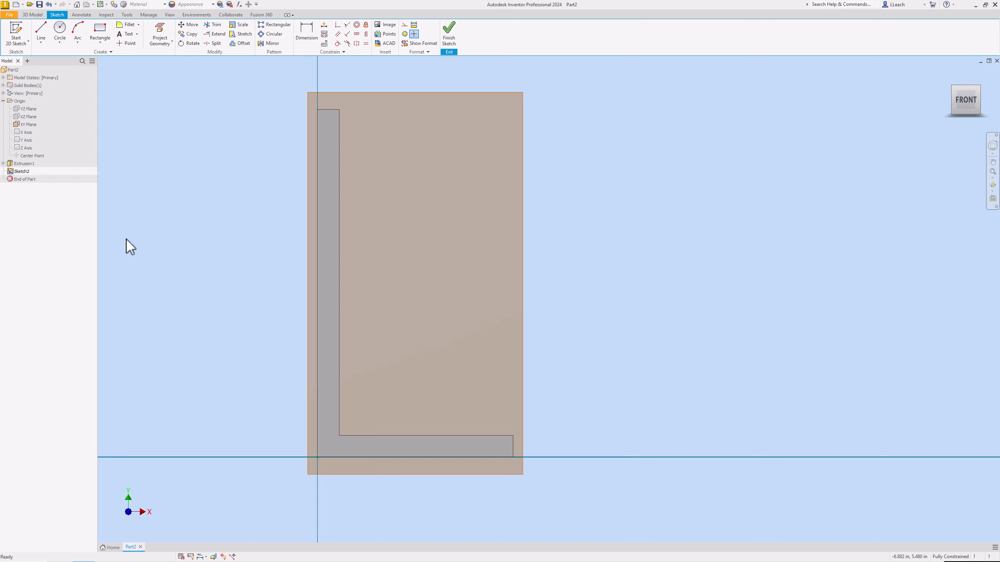
left_click(41, 31)
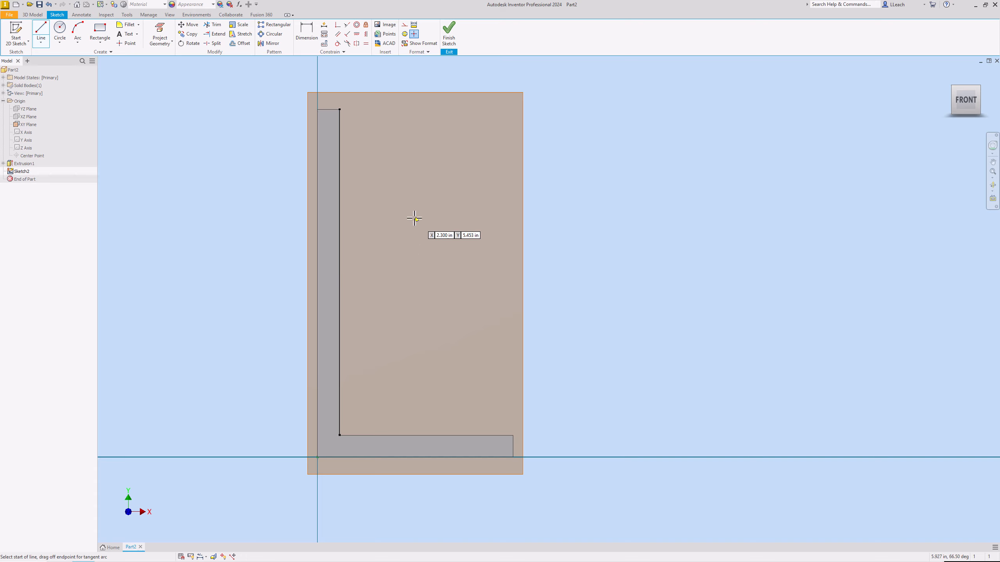
left_click(350, 184)
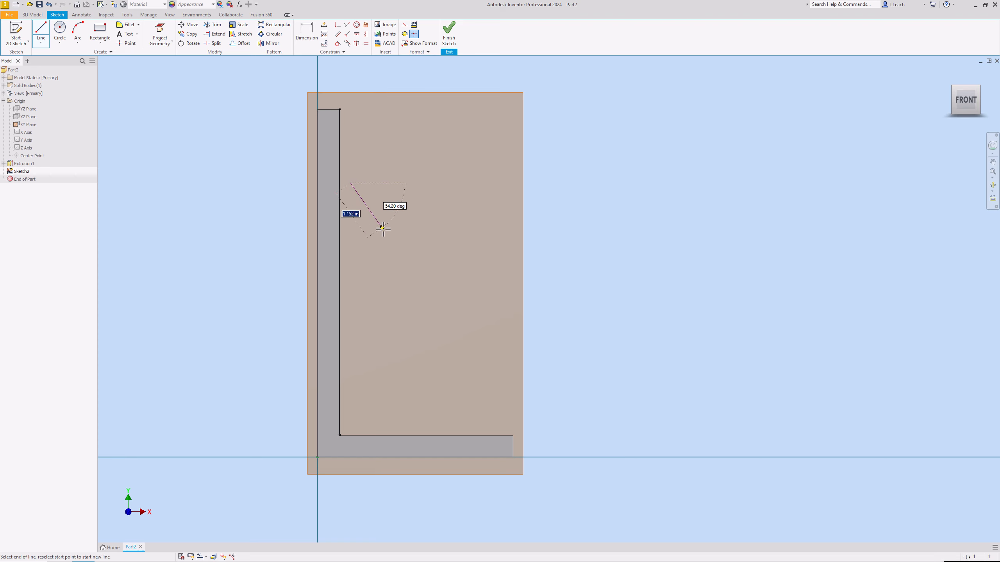
left_click(472, 425)
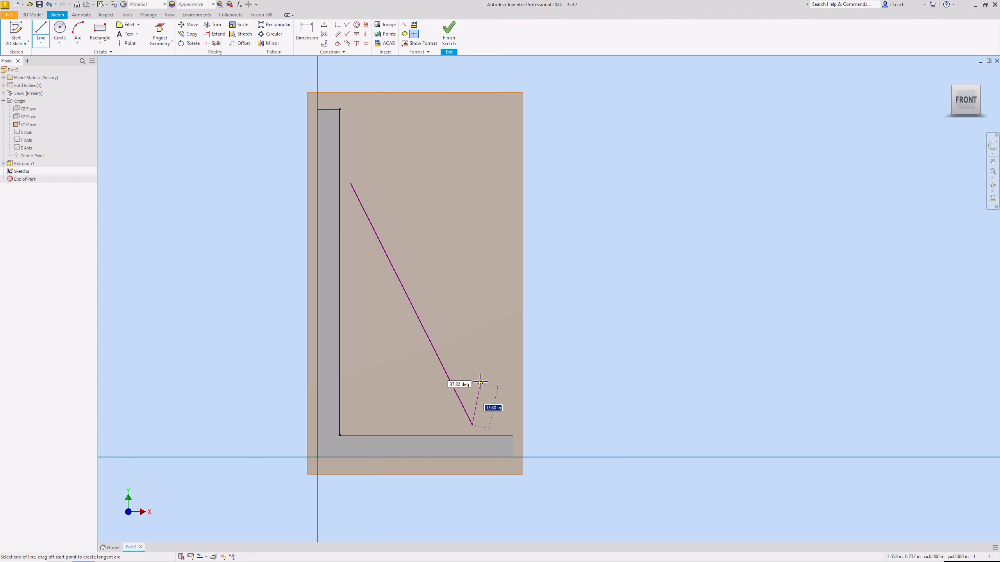
right_click(480, 382)
left_click(509, 367)
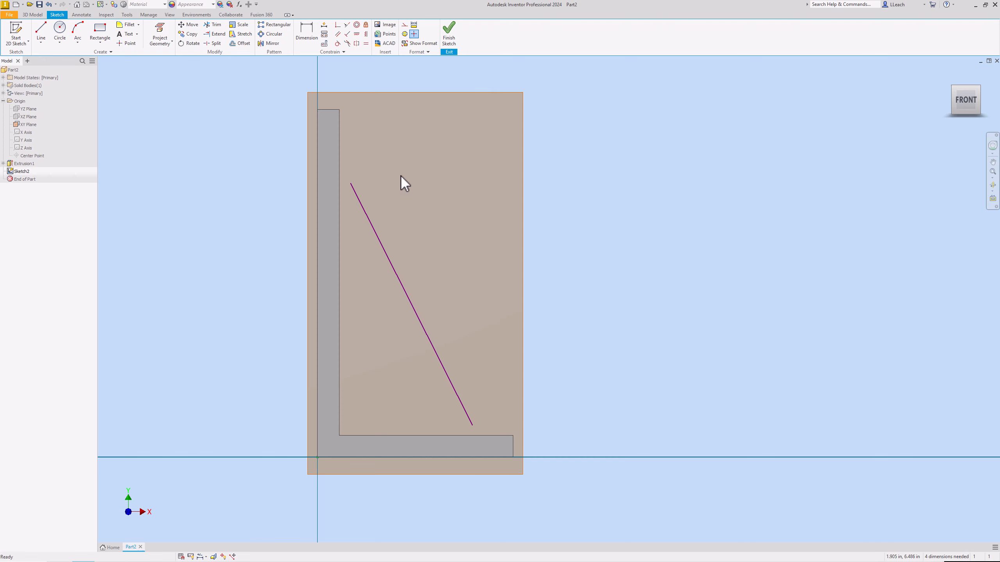
left_click(449, 40)
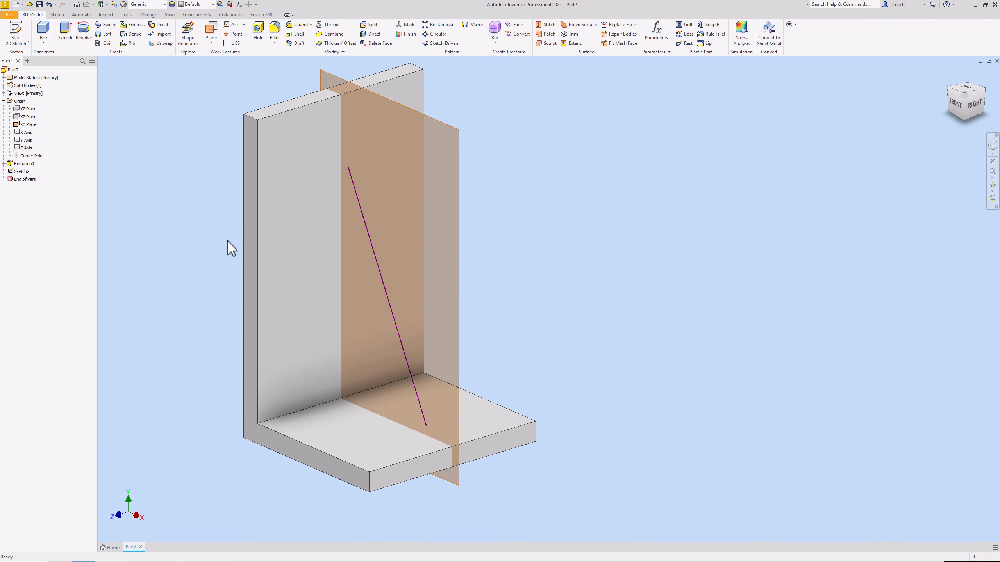
- Start a rib from the diagonal line, parallel to the sketch plane toward the inner corner, with a thickness of .5 in
left_click(129, 44)
left_click_drag(0, 150, 679, 162)
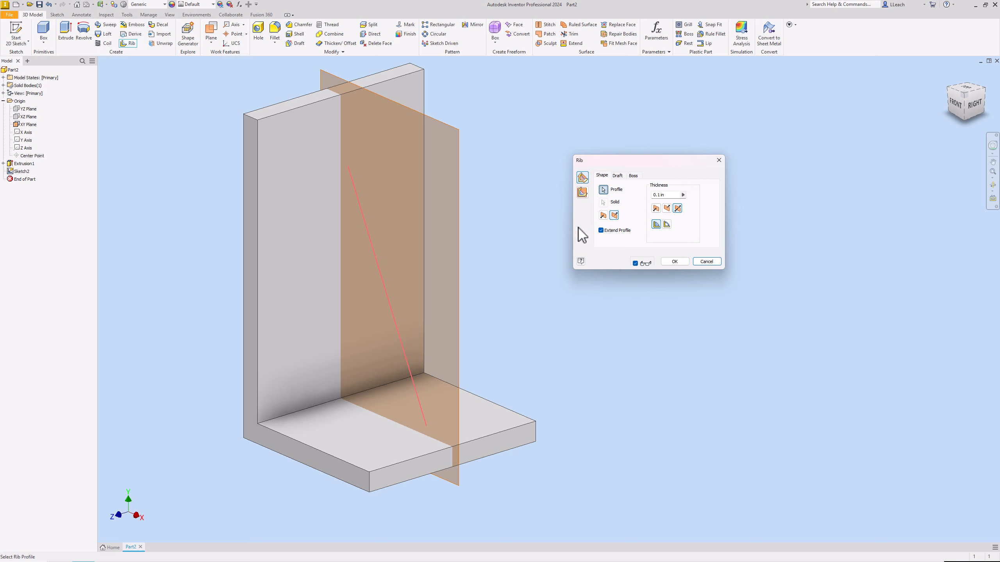
left_click(584, 196)
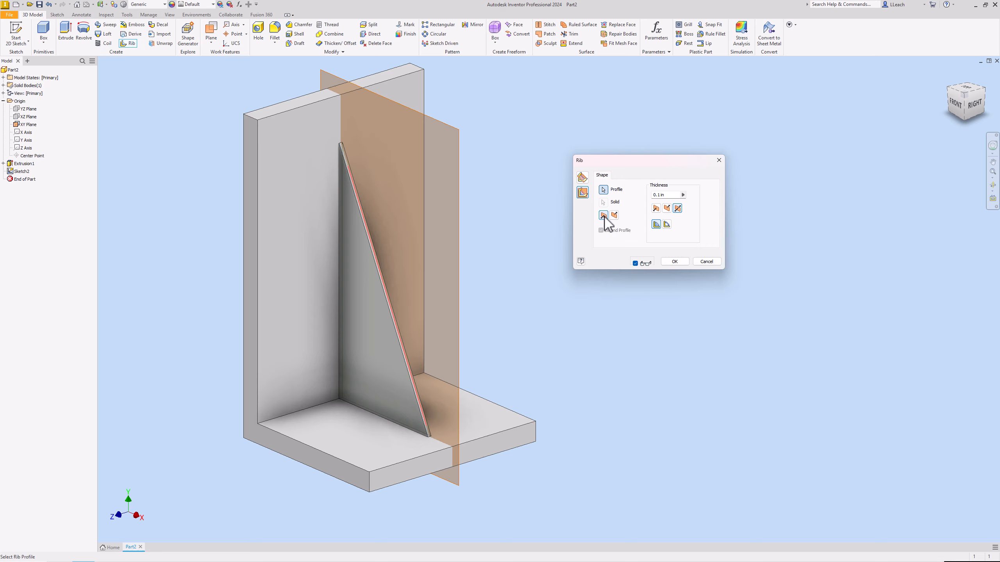
left_click(662, 196)
left_click_drag(662, 195, 647, 196)
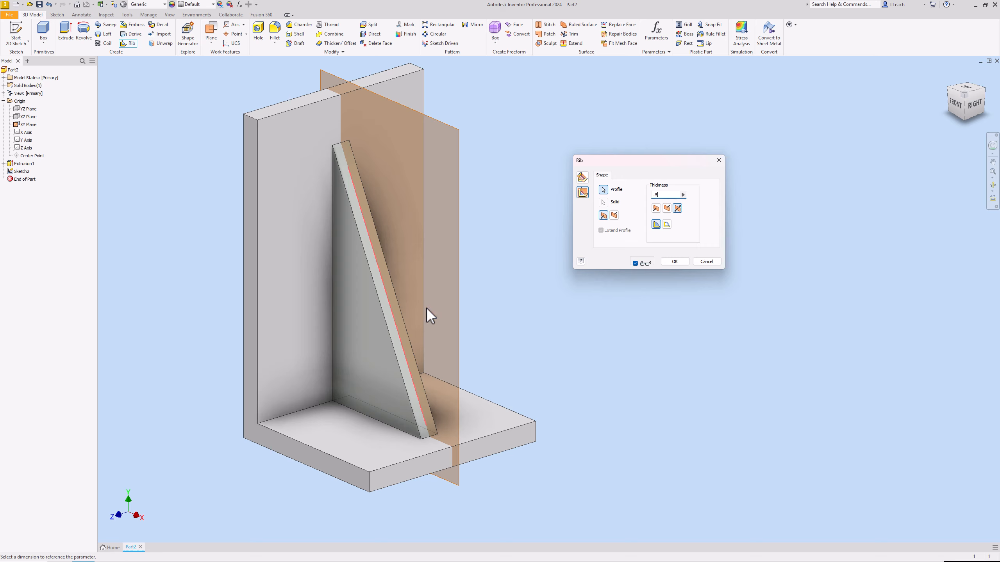
- Try the rib thickness on one side and the other of the profile, and set it back to symmetric
left_click(655, 210)
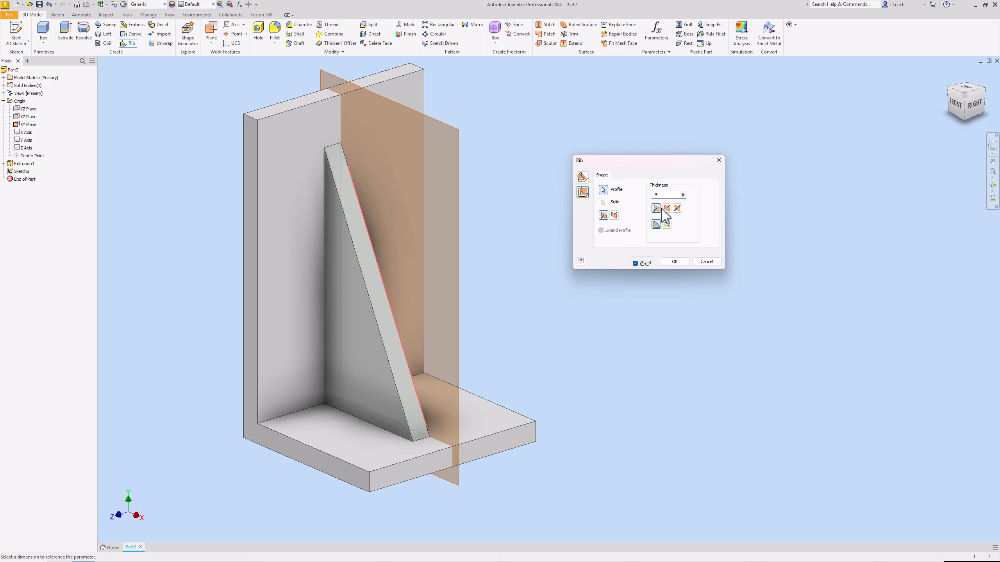
left_click(666, 209)
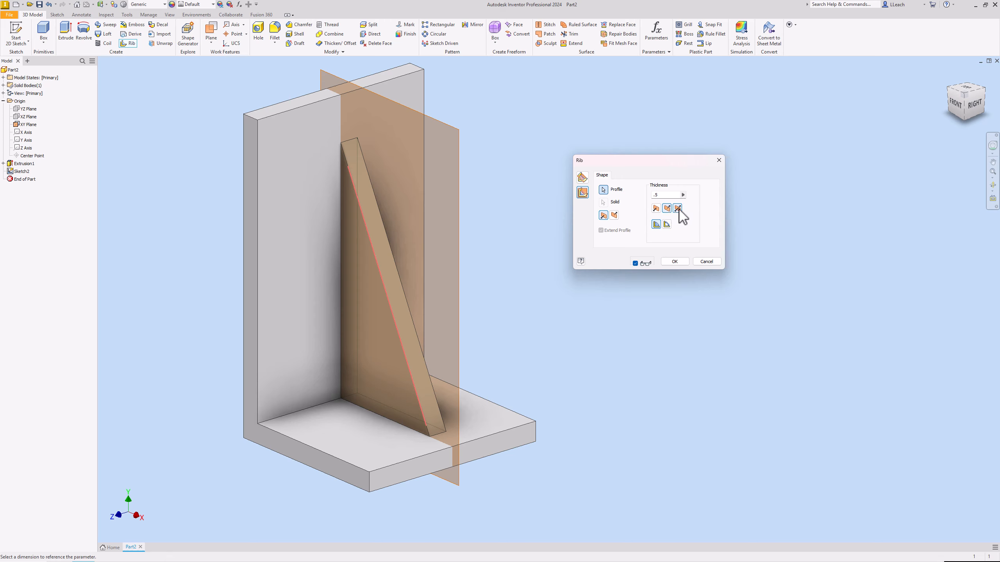
left_click(677, 208)
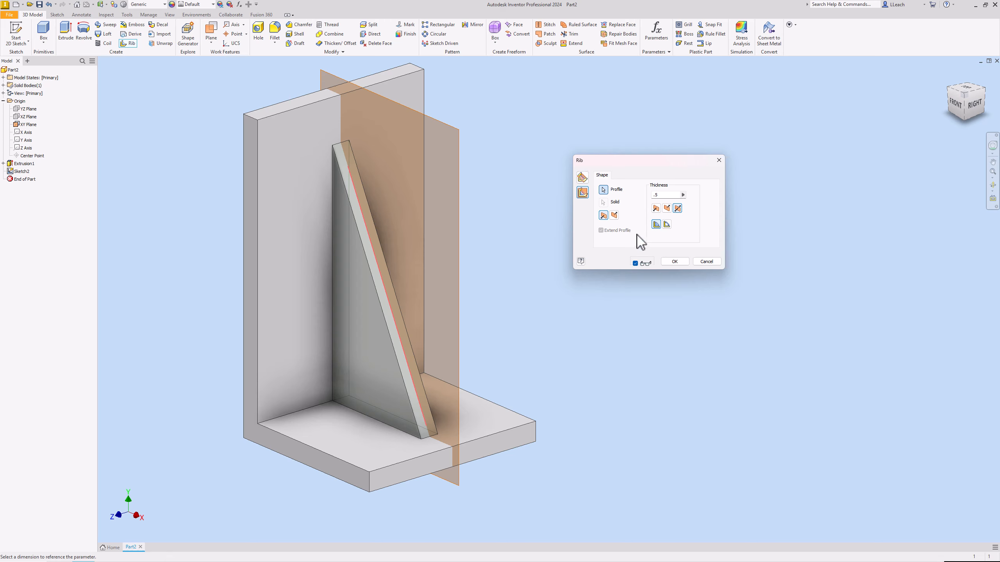
- Make the rib finite with symmetric thickness 5 in and depth .5 in, and create it
left_click(666, 224)
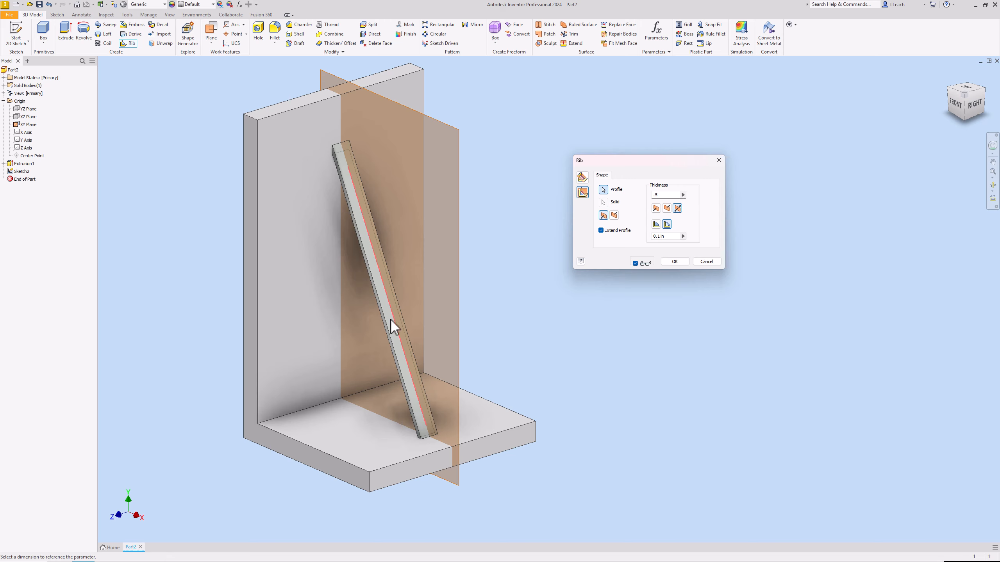
left_click(677, 208)
double_click(656, 195)
type("5")
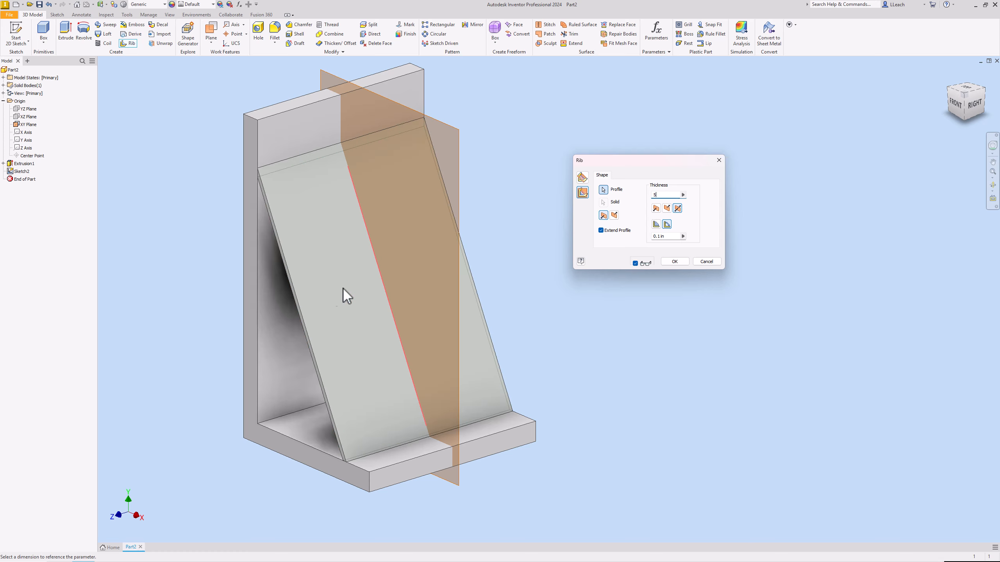
left_click(664, 236)
type(".5")
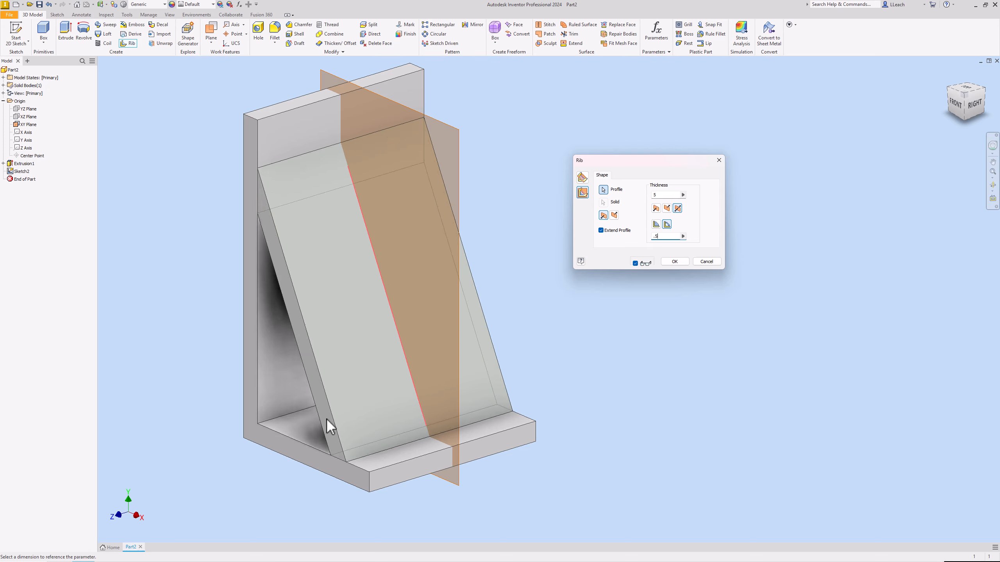
left_click(673, 263)
- Turn off the visibility of the XY origin plane on the ribbed bracket
middle_click_drag(511, 261, 553, 254)
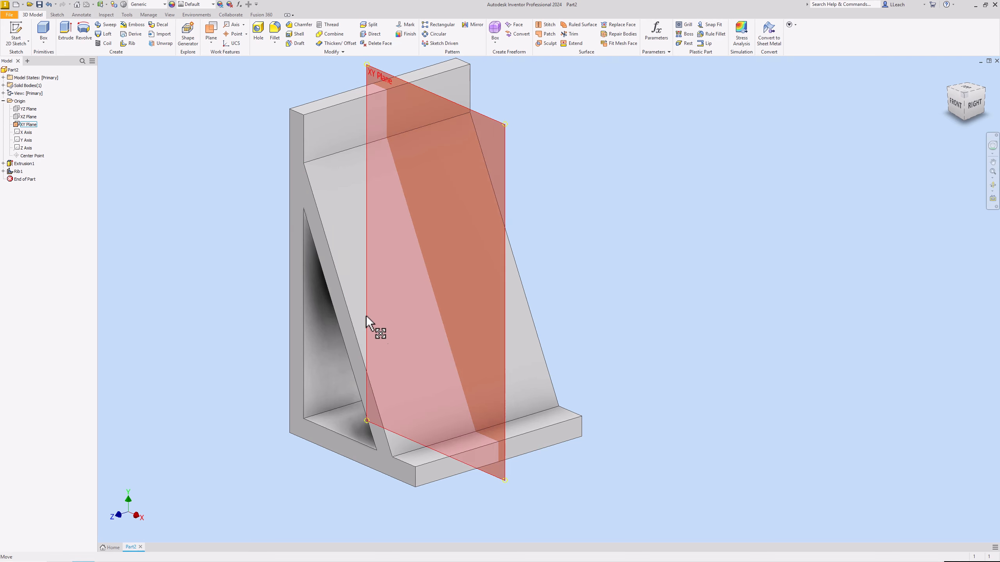
left_click(367, 290)
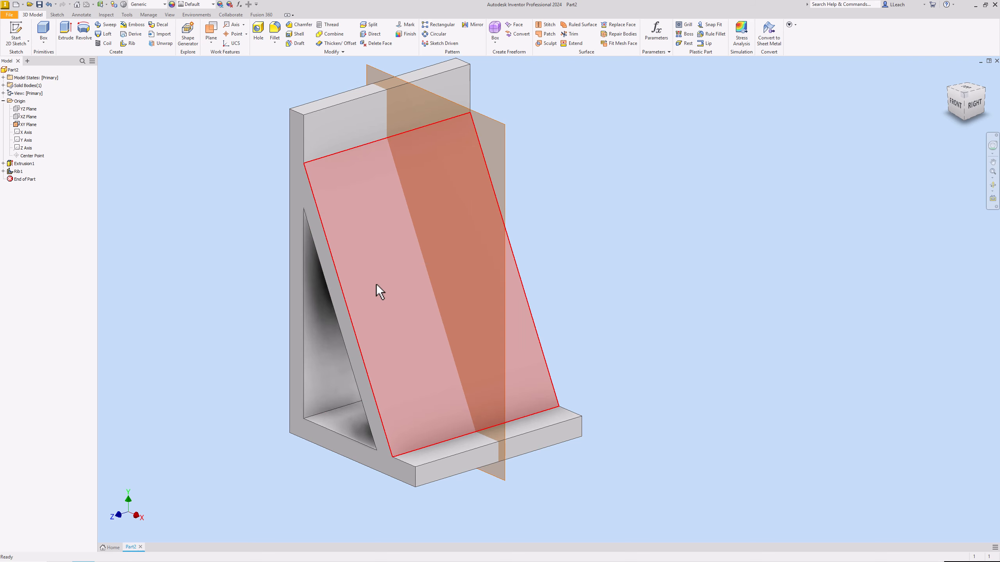
mouse_move(377, 284)
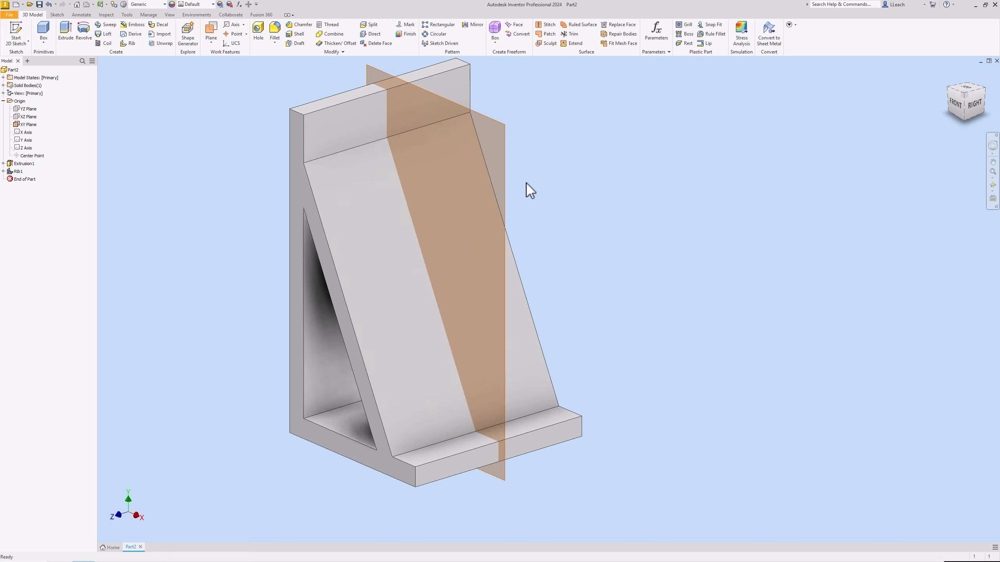
middle_click_drag(405, 187, 405, 215)
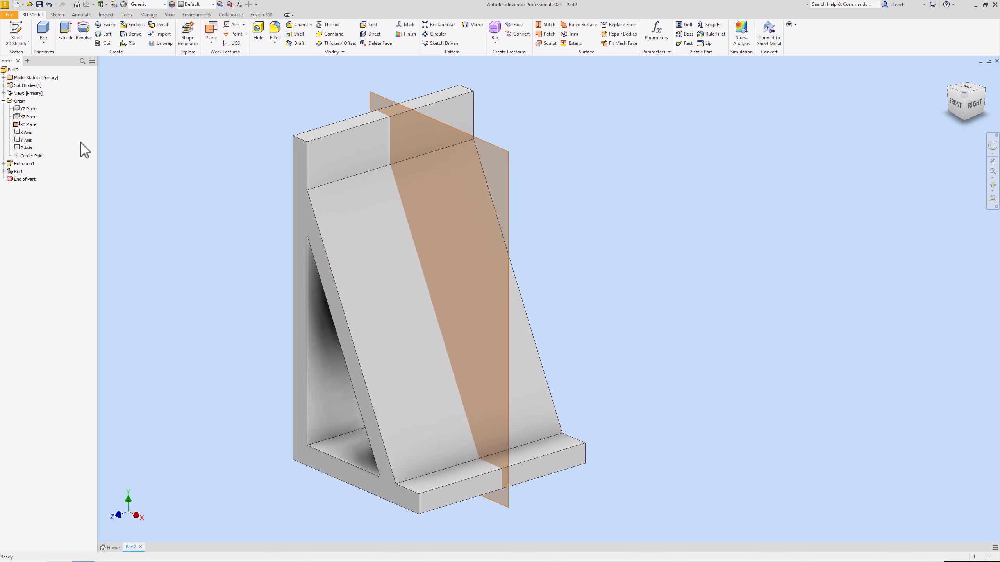
right_click(30, 125)
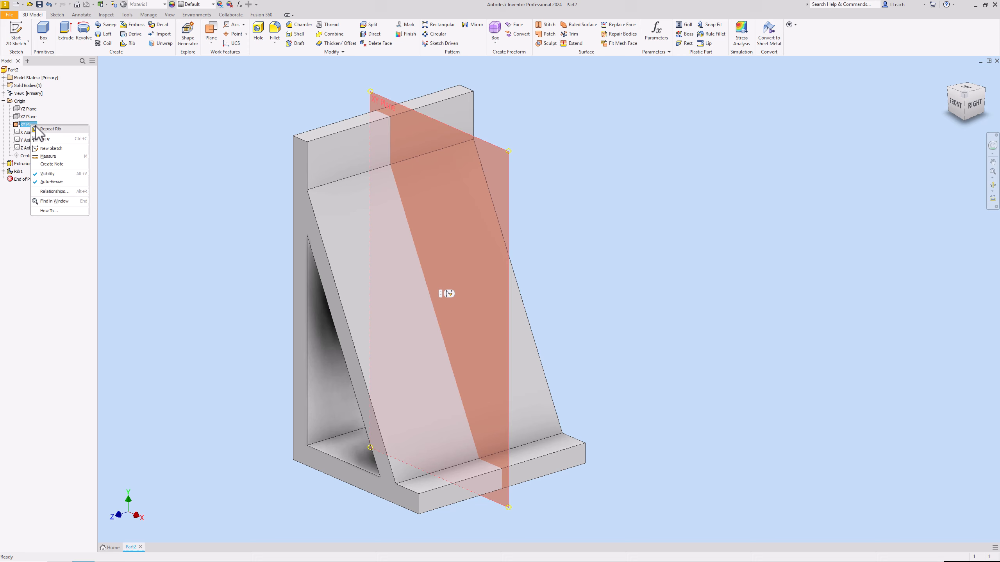
left_click(48, 174)
middle_click_drag(252, 174, 301, 164)
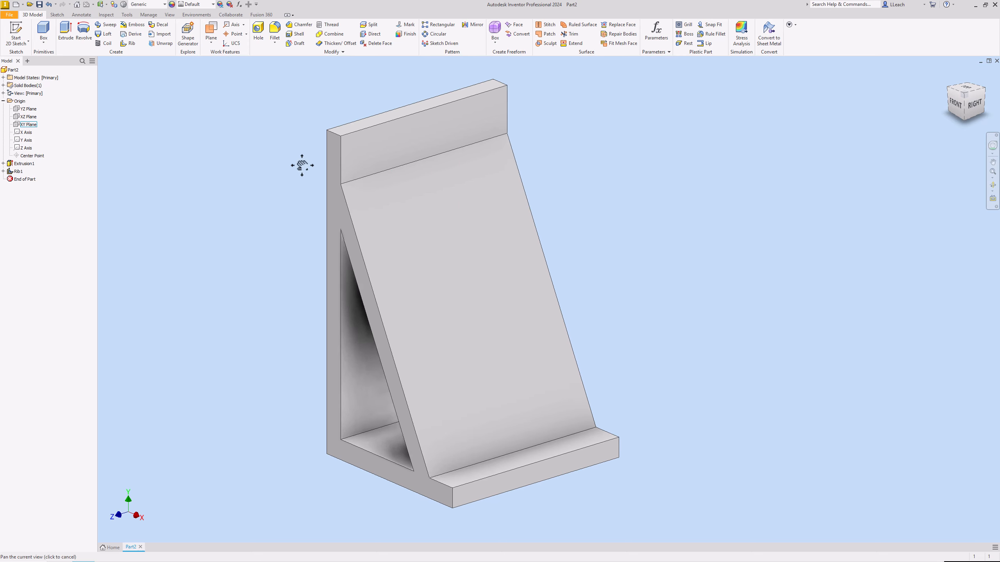
- Apply a Yellow Pine wood appearance from the Autodesk Material Library to the ribbed bracket
left_click(212, 4)
scroll(220, 349, "down", 1)
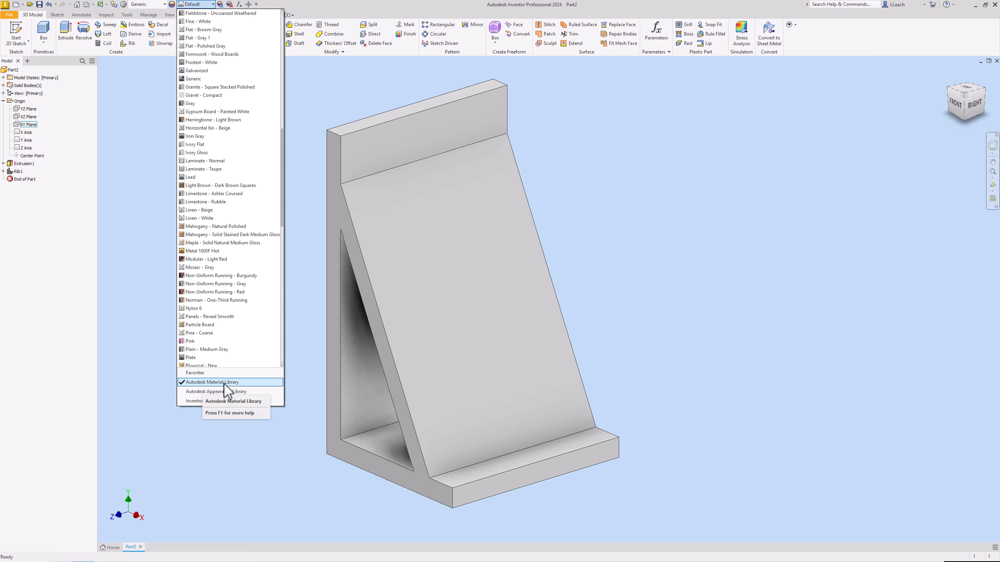
left_click(220, 384)
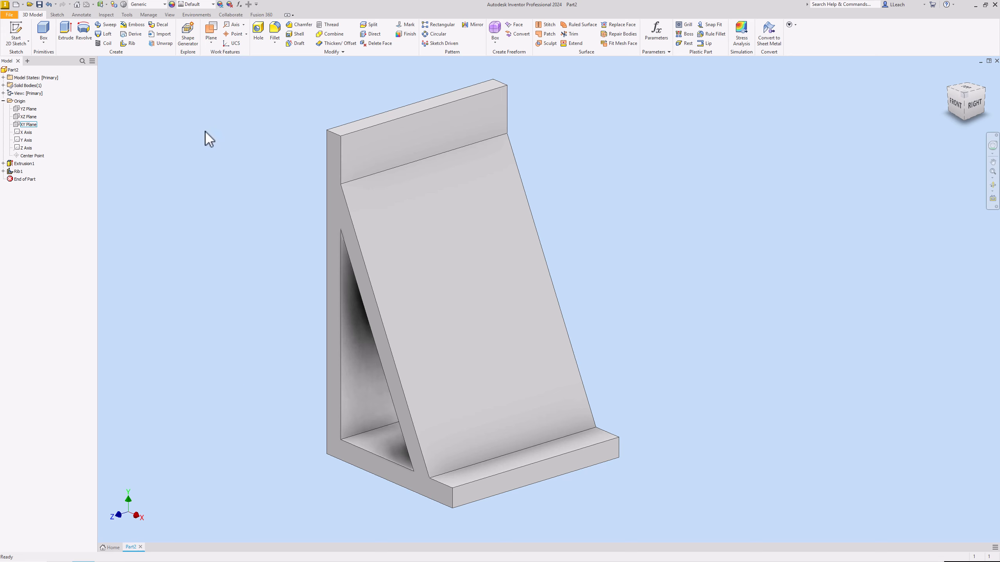
left_click(212, 4)
scroll(251, 207, "down", 10)
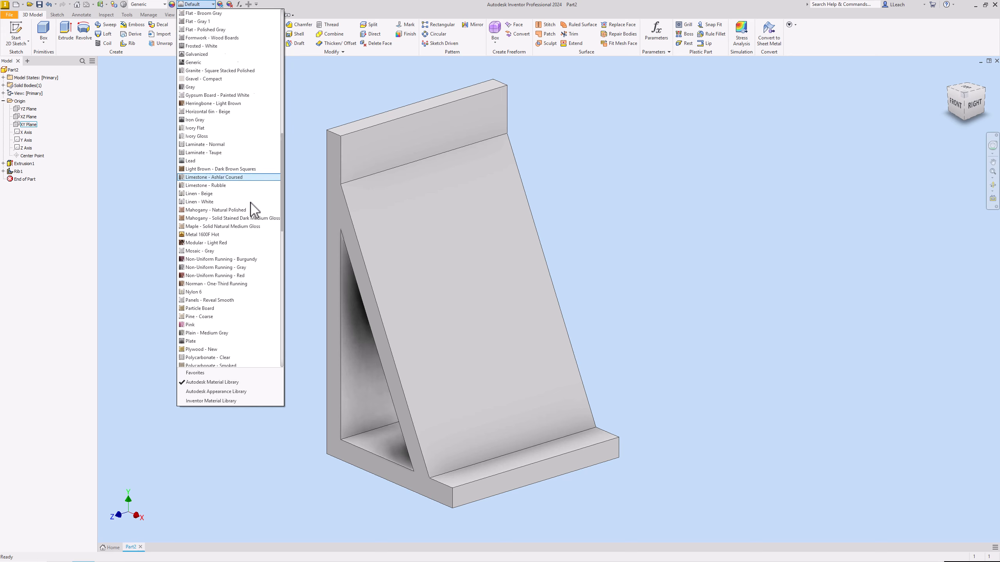
scroll(251, 206, "down", 1)
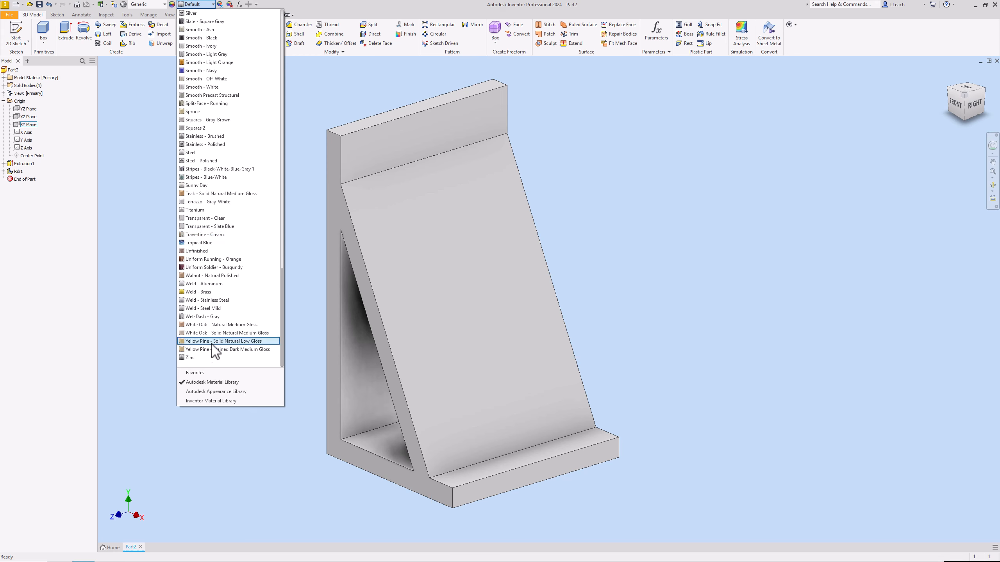
left_click(245, 350)
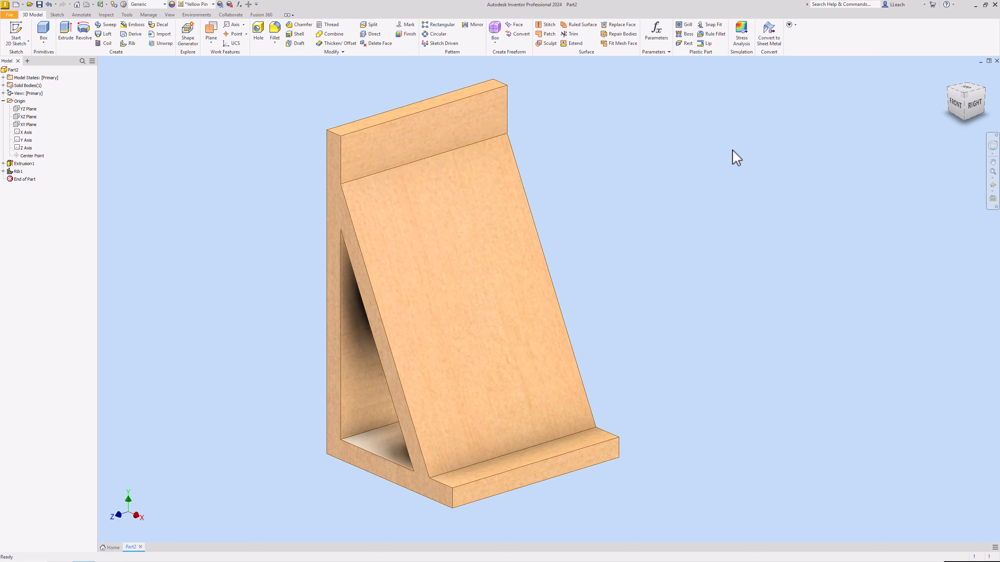
- Inspect the wood-textured bracket from its rear corners and return to the front-right isometric view
left_click(948, 73)
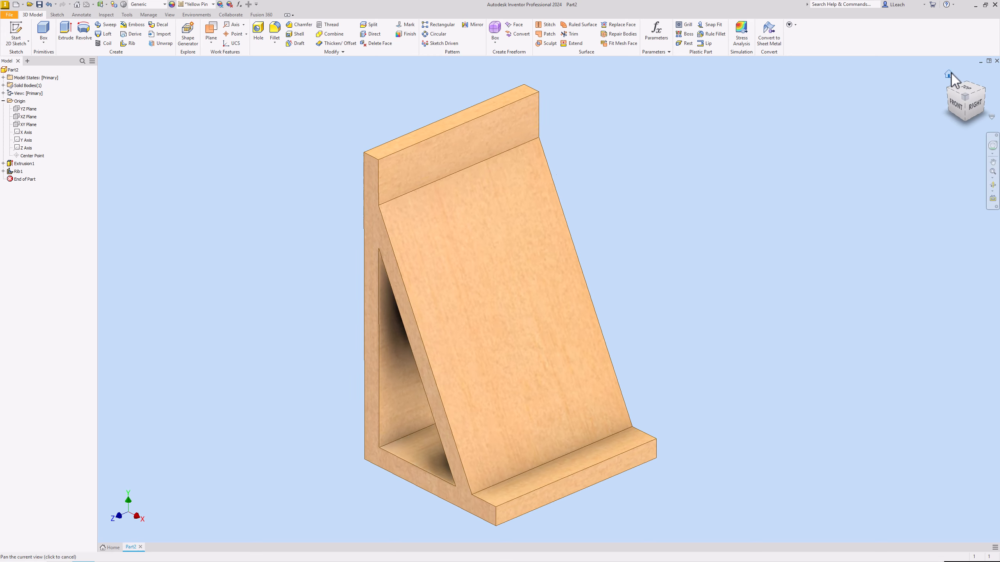
left_click(949, 90)
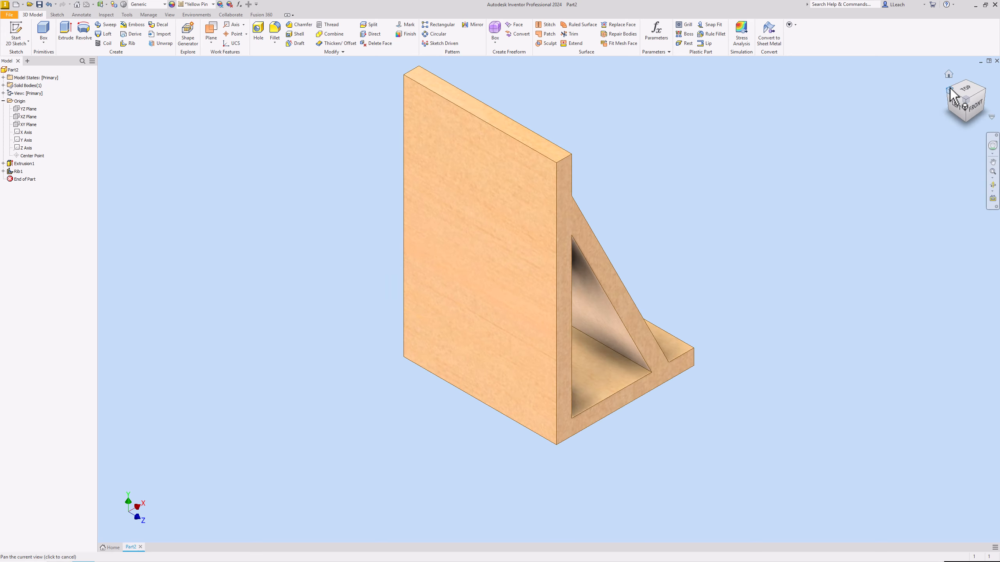
left_click(948, 90)
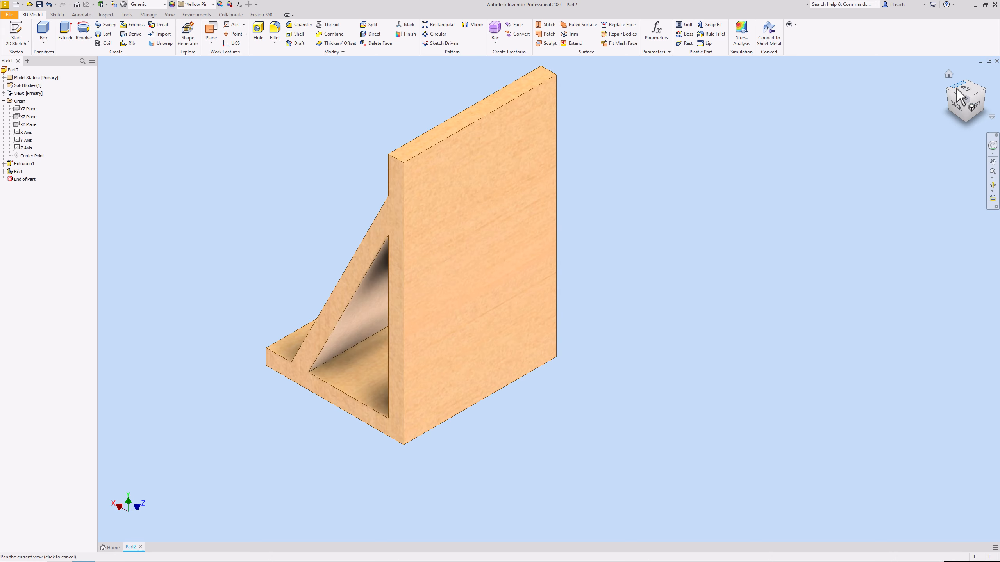
left_click(982, 90)
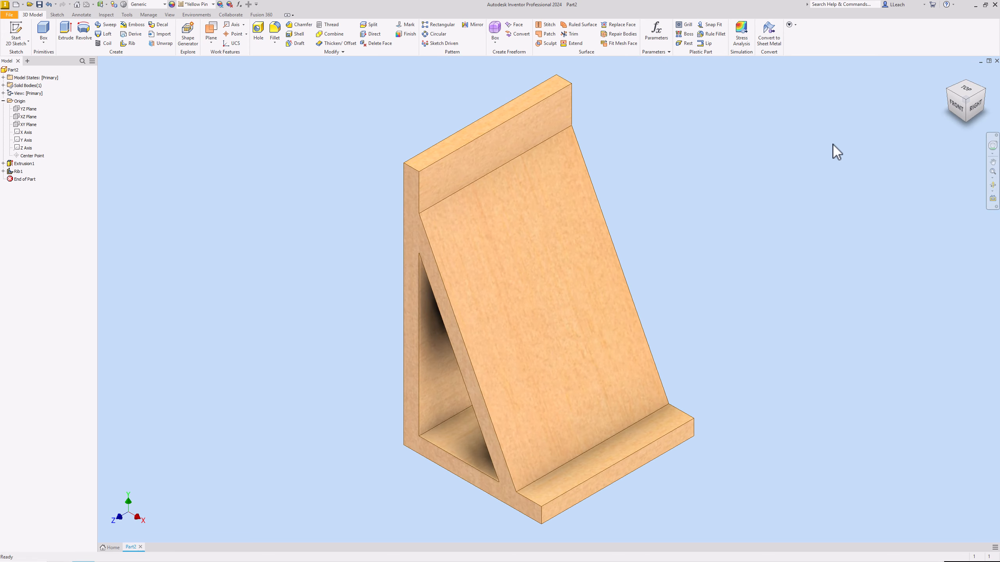
left_click_drag(737, 172, 650, 167)
key("Escape")
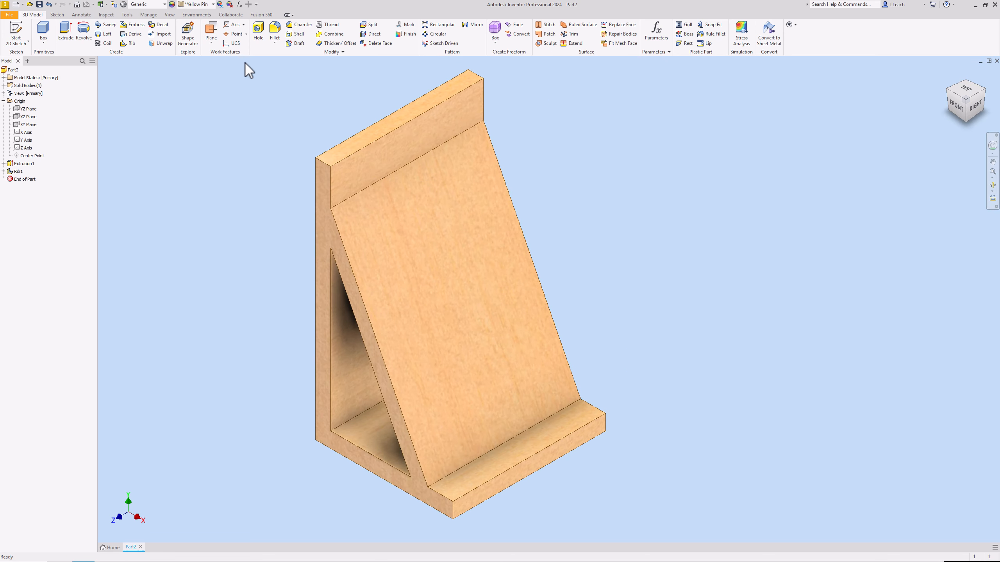
- Set the visual style to Shaded with Edges and turn on shadows and reflections
left_click(169, 14)
left_click(141, 40)
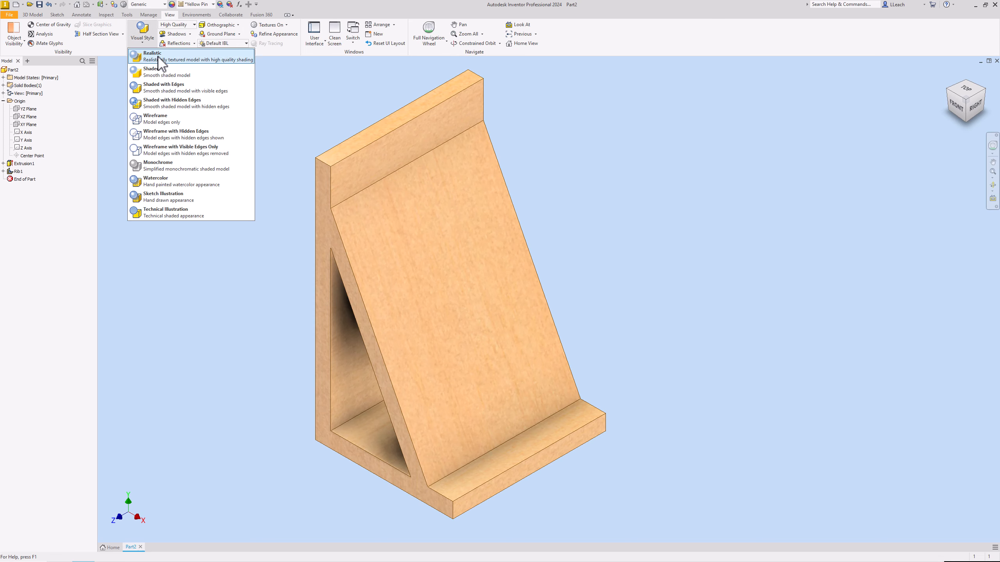
left_click(156, 89)
left_click(176, 34)
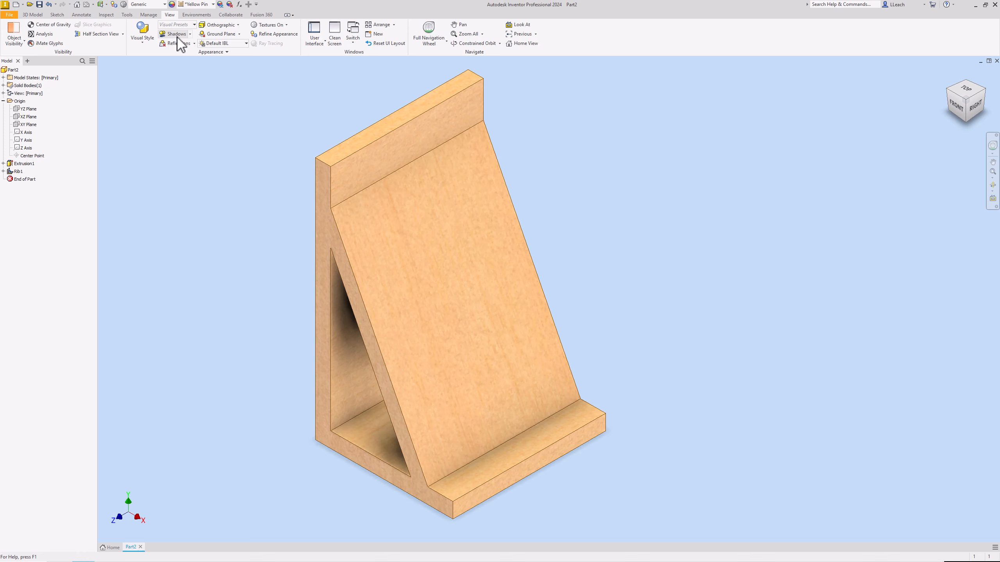
left_click(178, 44)
- Turn the ground plane on and off again, and set the lighting style to Photo Booth
left_click(219, 34)
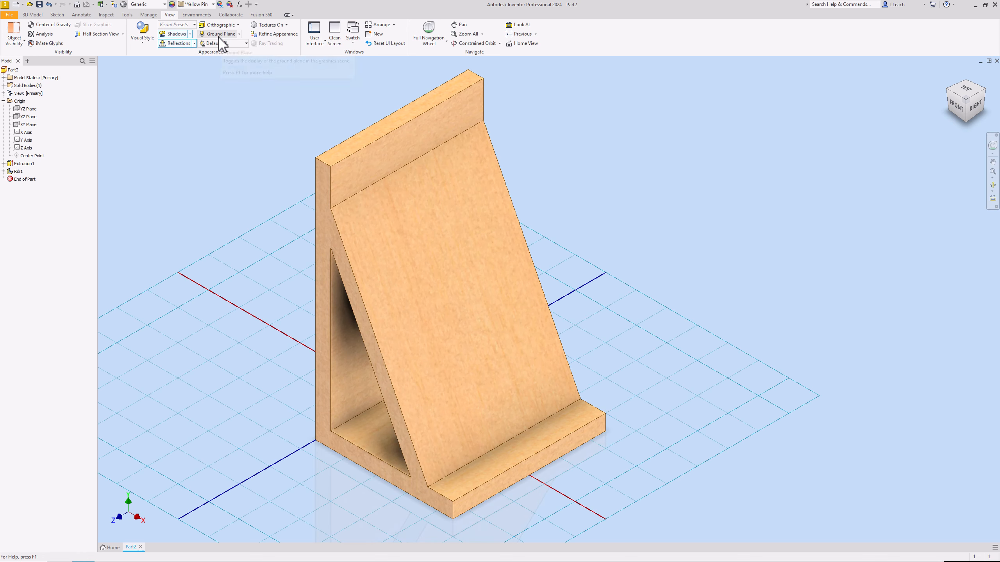
left_click(227, 35)
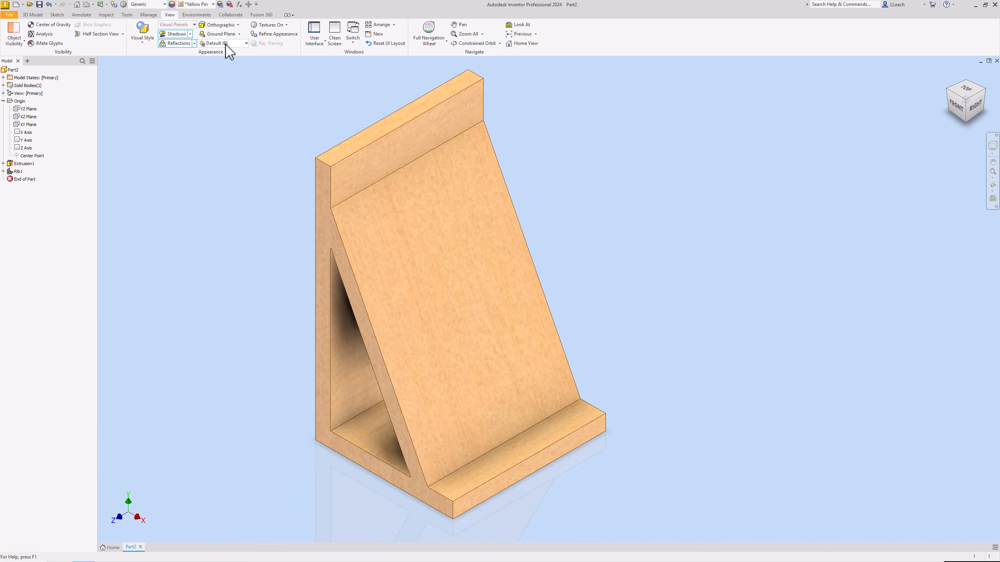
left_click(229, 43)
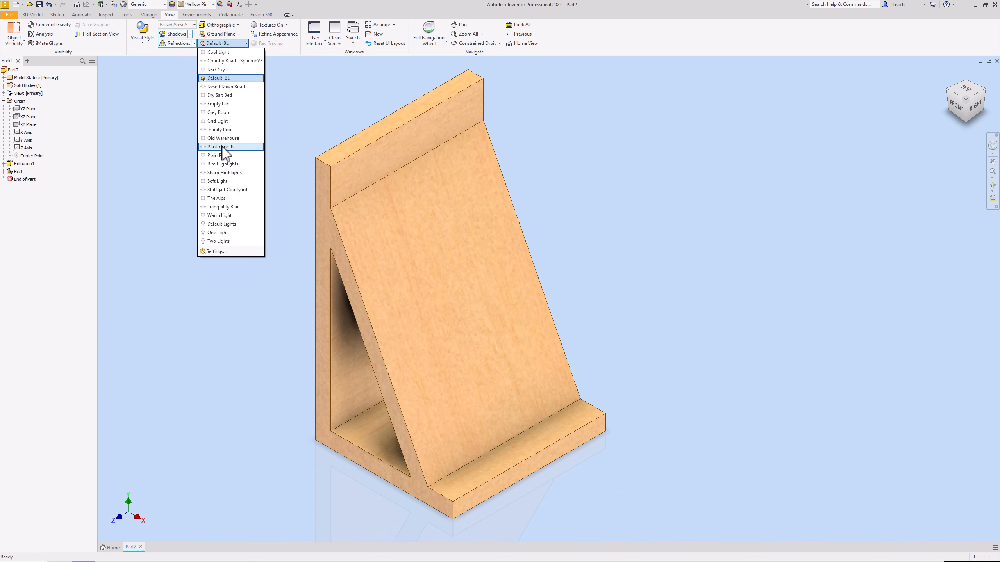
left_click(221, 146)
middle_click_drag(523, 156, 569, 157)
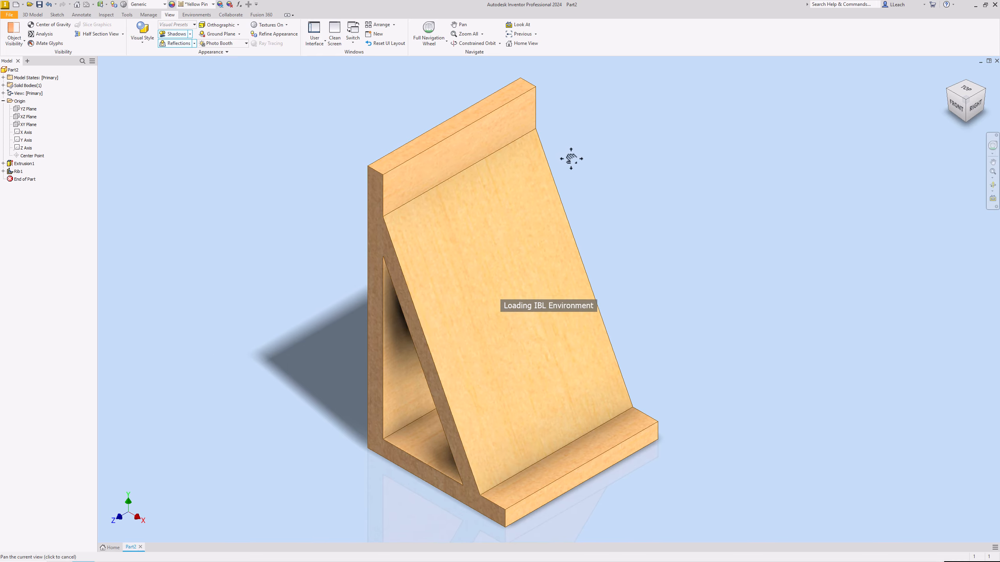